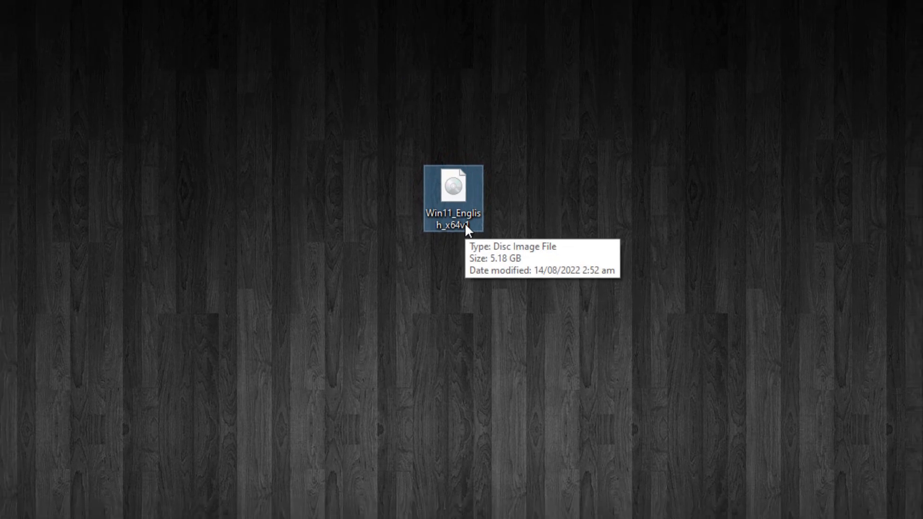
- Switch to Chrome, search Google for rufus and open the official rufus.ie site
{"action": "left_click", "coordinate": [234, 383]}
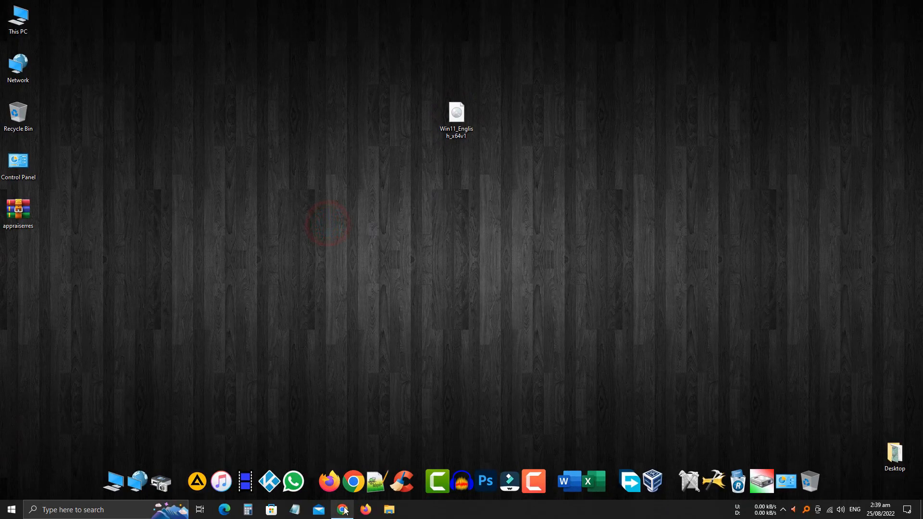
{"action": "left_click", "coordinate": [343, 510]}
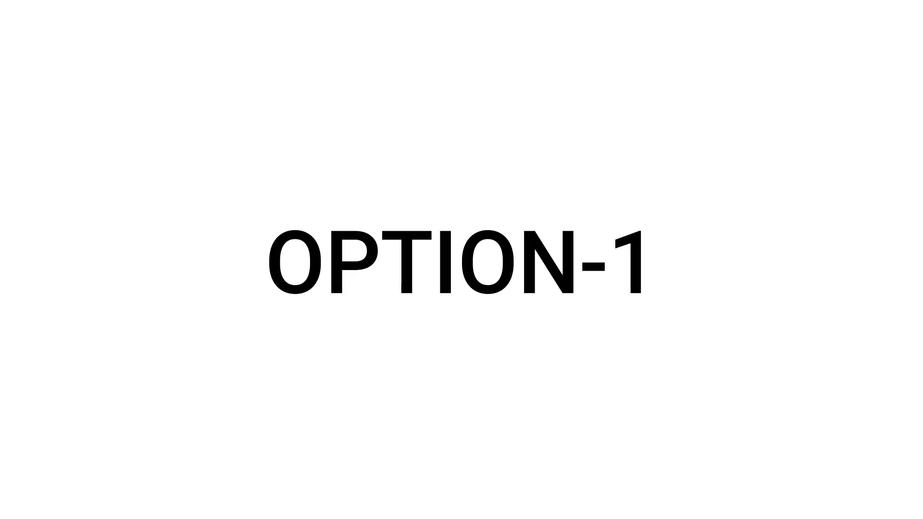
{"action": "left_click", "coordinate": [305, 34]}
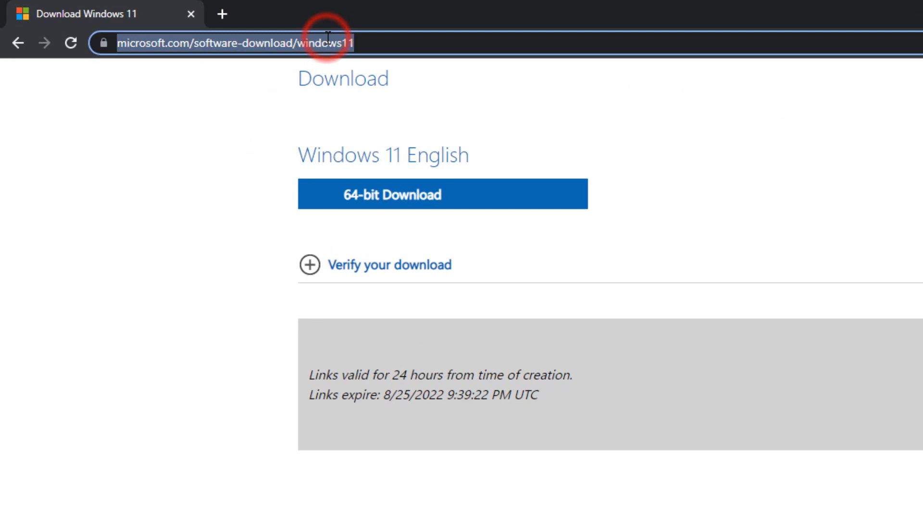
{"action": "type", "text": "ru"}
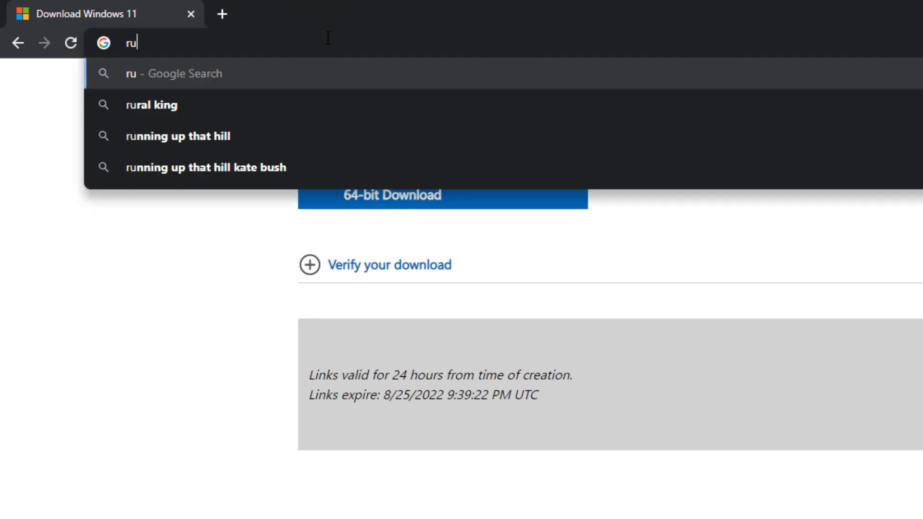
{"action": "type", "text": "fus"}
{"action": "key", "text": "Return"}
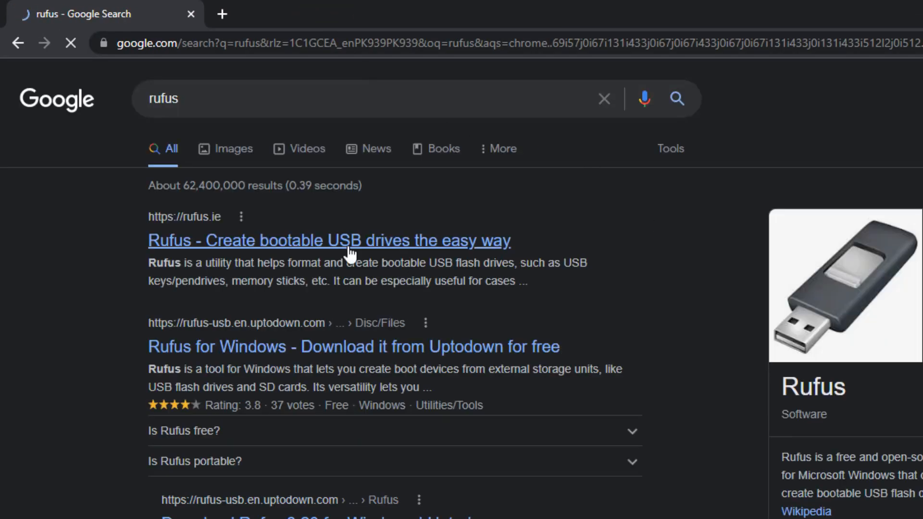
{"action": "left_click", "coordinate": [354, 249]}
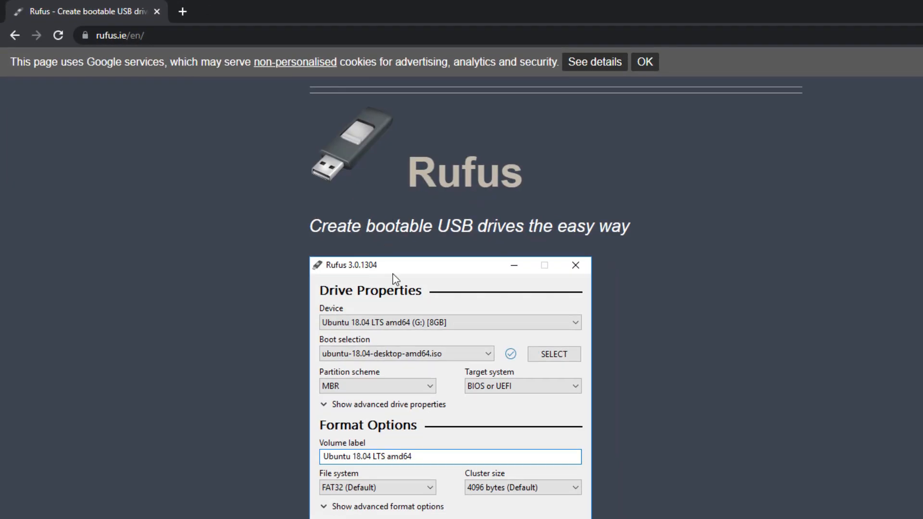
- Follow the FossHub link in the Rufus site's Download section and open the list of older Rufus versions
{"action": "scroll", "coordinate": [413, 298], "scroll_direction": "down", "scroll_amount": 3}
{"action": "scroll", "coordinate": [410, 293], "scroll_direction": "down", "scroll_amount": 8}
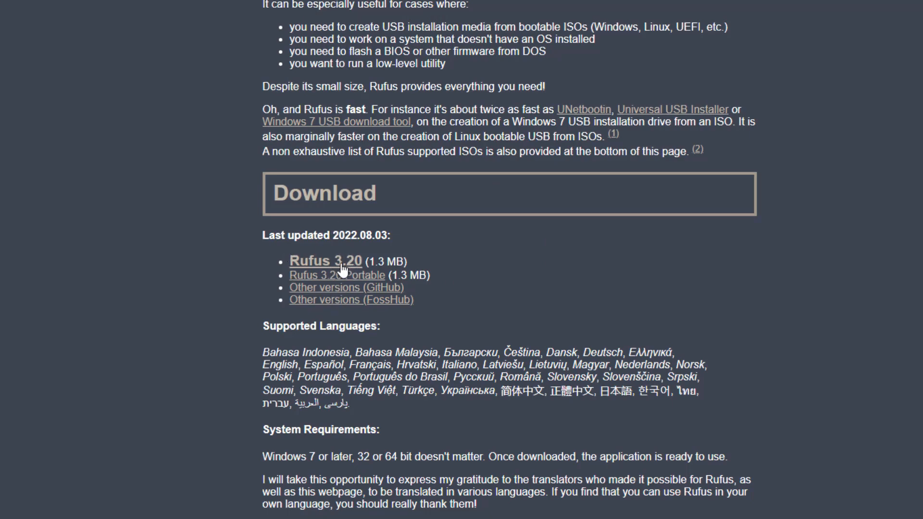
{"action": "left_click", "coordinate": [329, 244]}
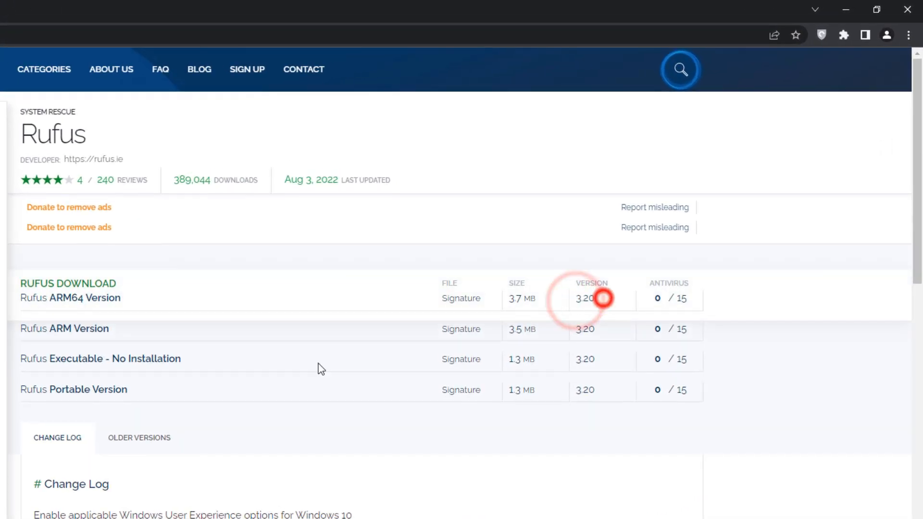
{"action": "scroll", "coordinate": [275, 374], "scroll_direction": "down", "scroll_amount": 3}
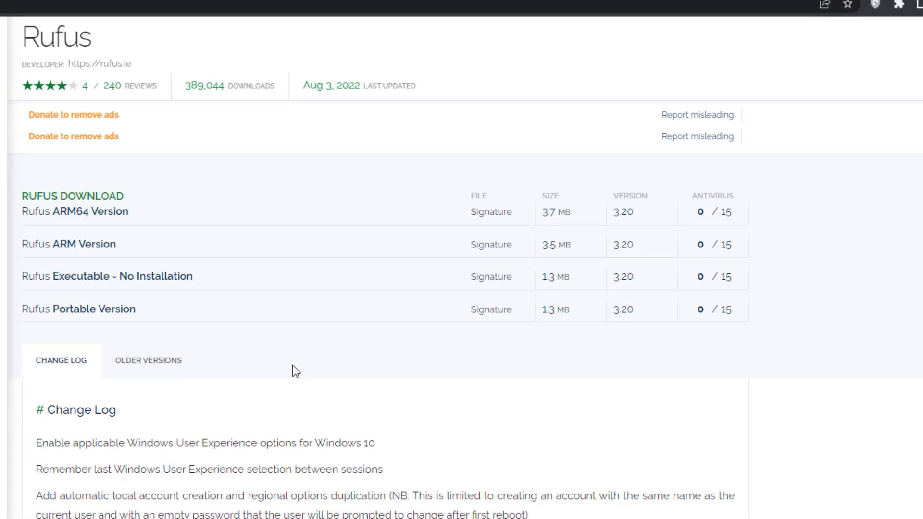
{"action": "left_click", "coordinate": [124, 365]}
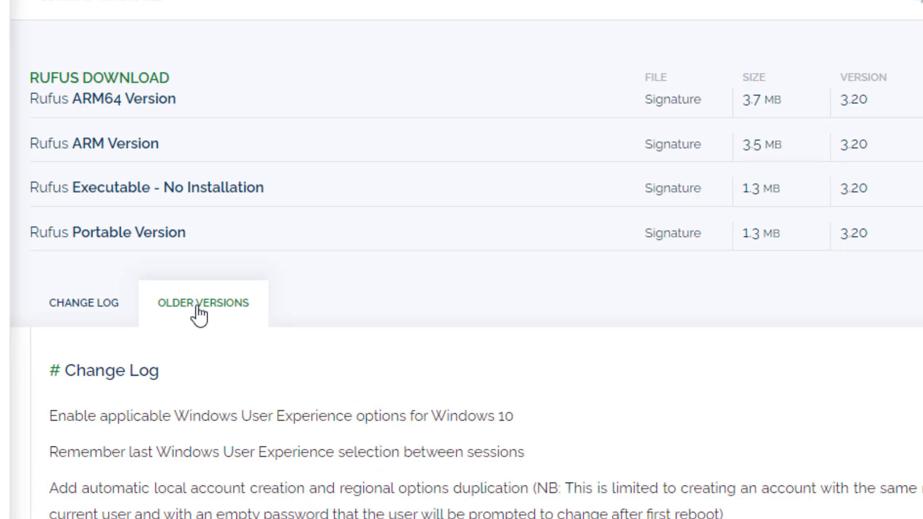
{"action": "left_click", "coordinate": [199, 314]}
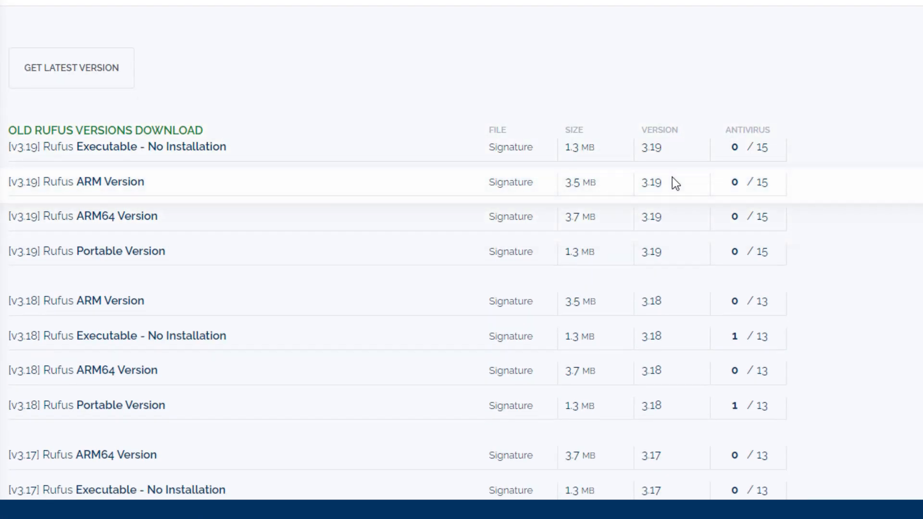
- Download the v3.18 Rufus Executable - No Installation from the list of old versions
{"action": "scroll", "coordinate": [671, 176], "scroll_direction": "down", "scroll_amount": 3}
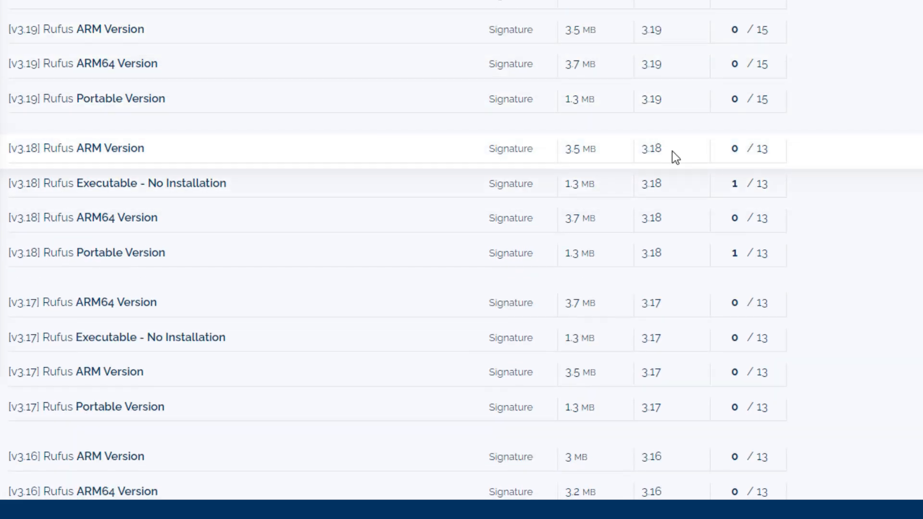
{"action": "left_click_drag", "start_coordinate": [672, 151], "coordinate": [648, 150]}
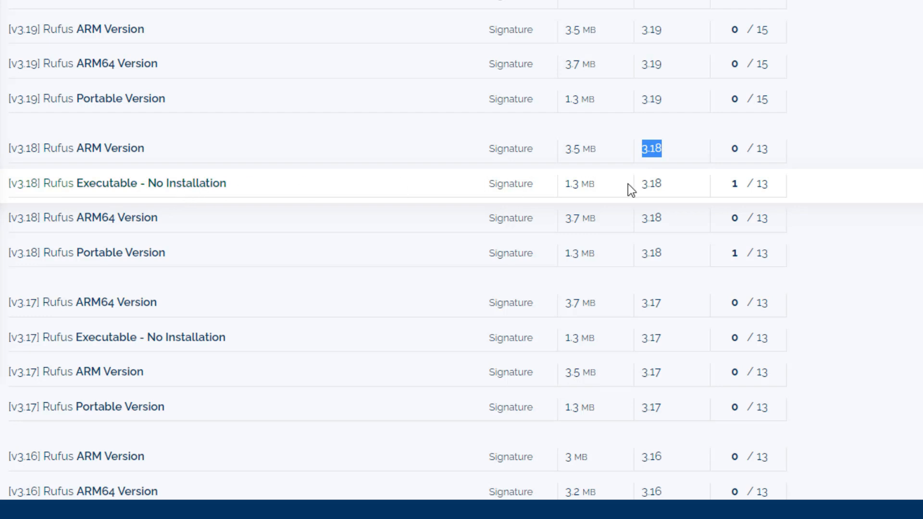
{"action": "left_click_drag", "start_coordinate": [662, 183], "coordinate": [24, 185]}
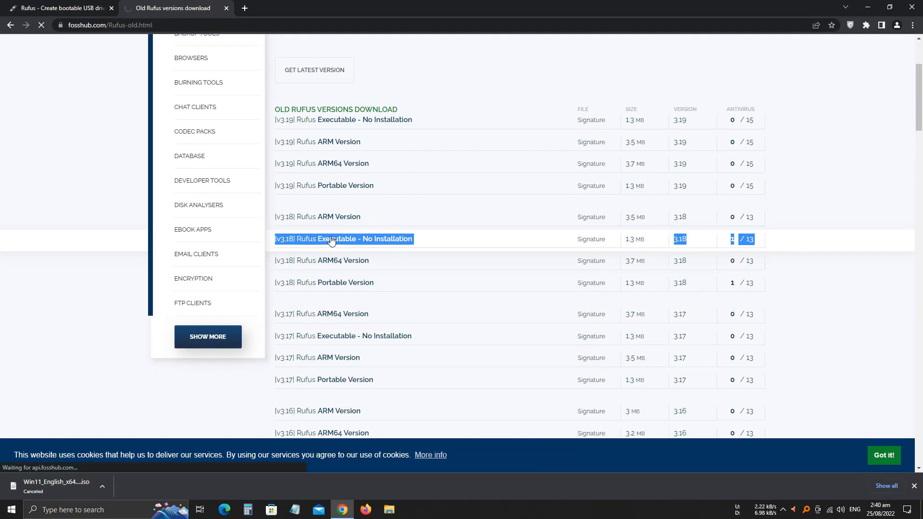
{"action": "left_click", "coordinate": [331, 240]}
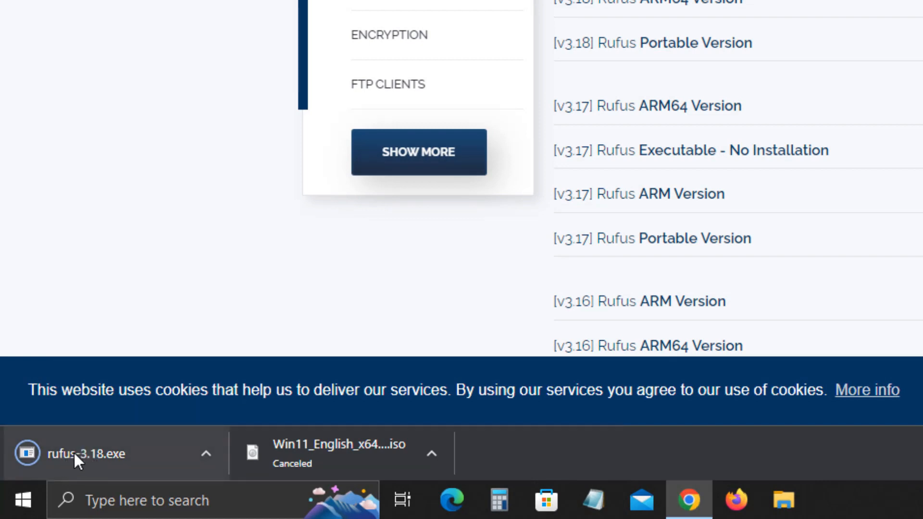
- Show the downloaded rufus-3.18 file in its folder and move it onto the desktop beside the Windows 11 disc image
{"action": "left_click", "coordinate": [206, 453]}
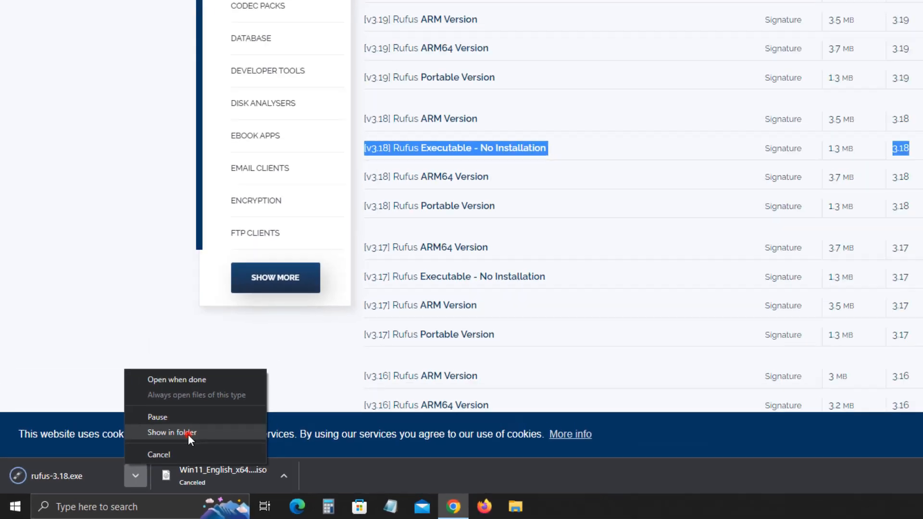
{"action": "left_click", "coordinate": [284, 388]}
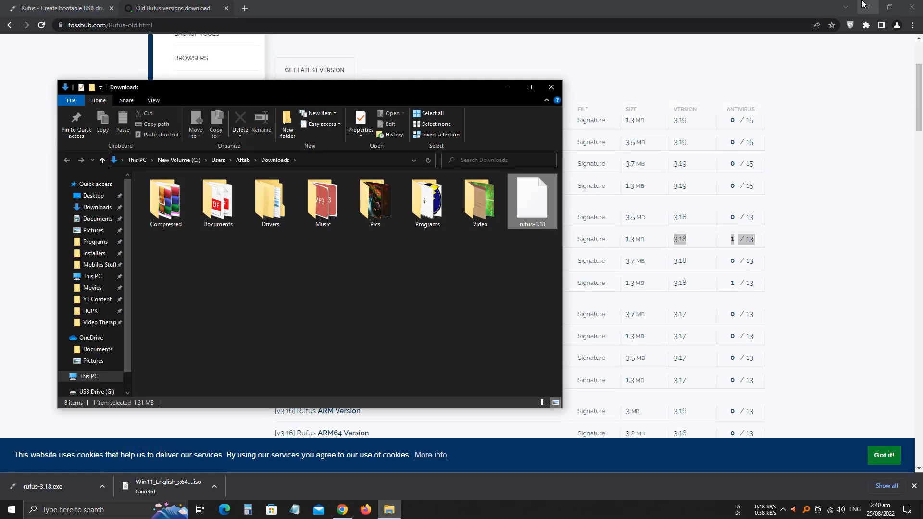
{"action": "left_click", "coordinate": [861, 4]}
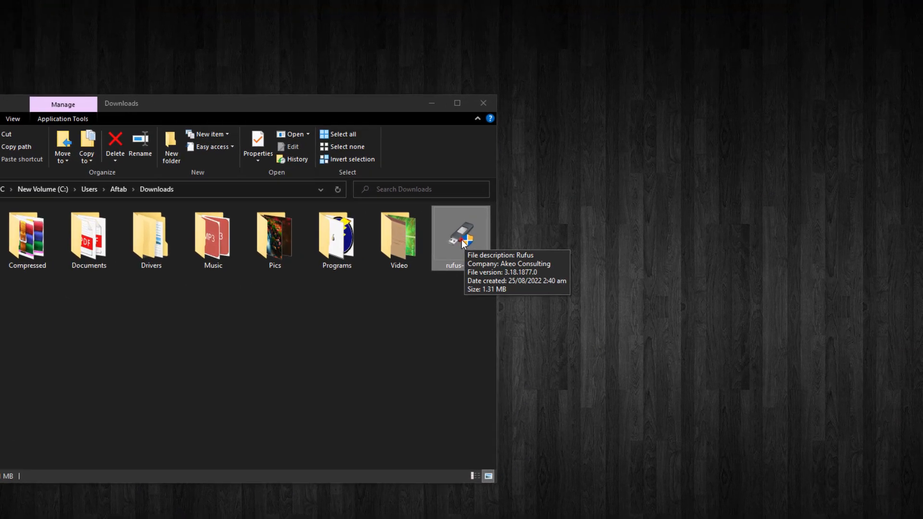
{"action": "left_click_drag", "start_coordinate": [529, 214], "coordinate": [621, 193]}
{"action": "left_click", "coordinate": [594, 347]}
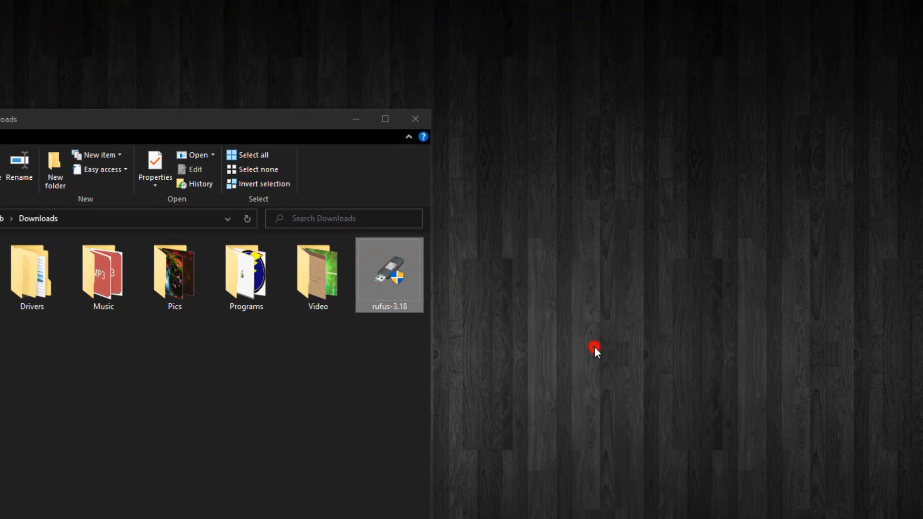
{"action": "left_click", "coordinate": [353, 120]}
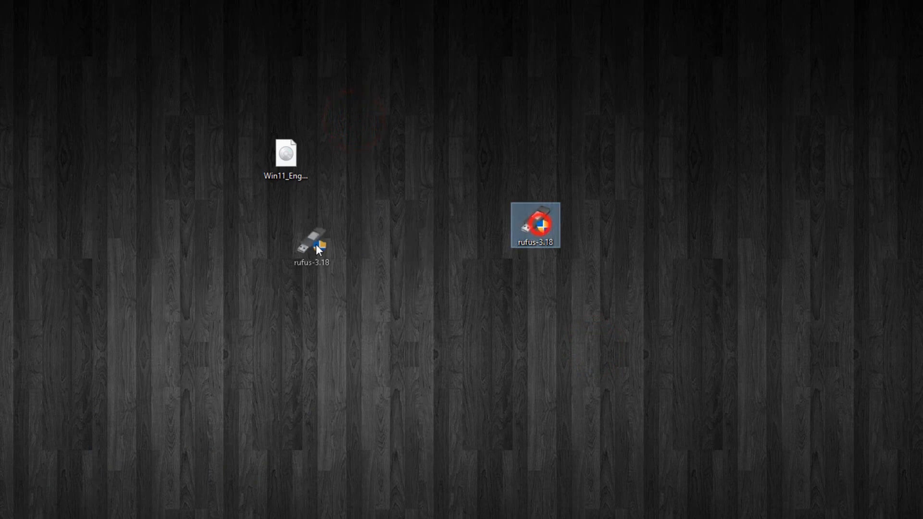
{"action": "left_click_drag", "start_coordinate": [298, 243], "coordinate": [233, 166]}
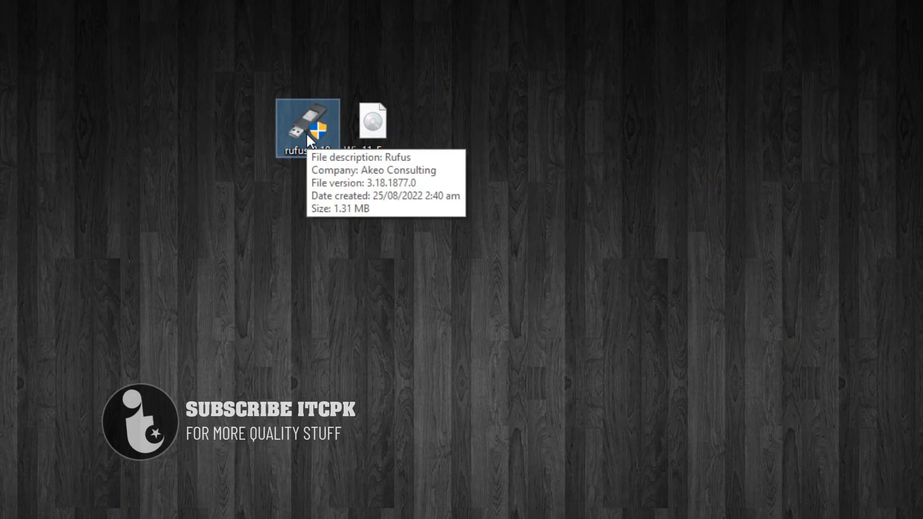
- Launch rufus-3.18 from the desktop and load the Win11_English_x64v1 disc image as the boot selection
{"action": "double_click", "coordinate": [307, 136]}
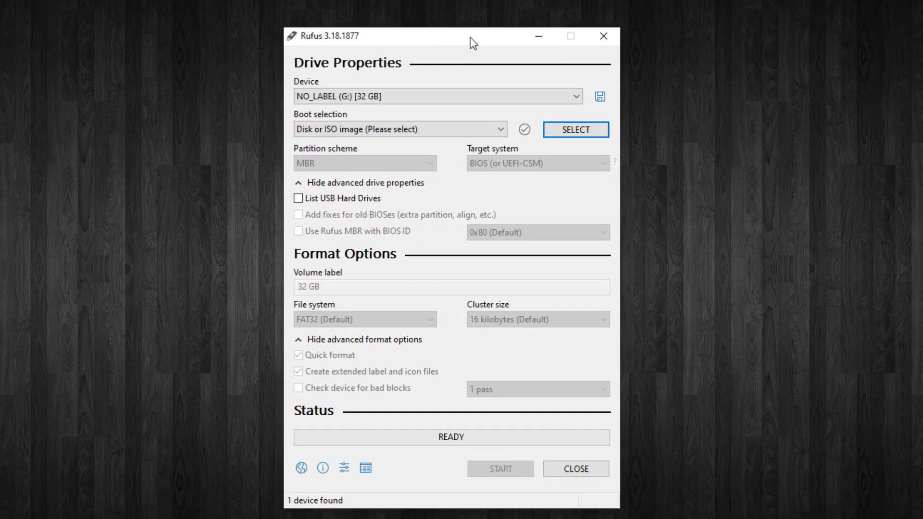
{"action": "mouse_move", "coordinate": [458, 27]}
{"action": "left_mouse_down"}
{"action": "mouse_move", "coordinate": [440, 30]}
{"action": "mouse_move", "coordinate": [448, 12]}
{"action": "left_mouse_up"}
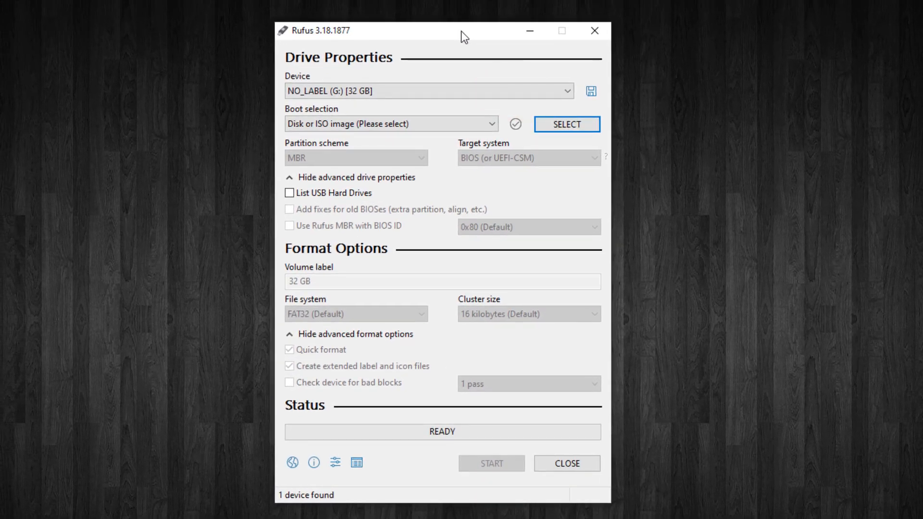
{"action": "left_click", "coordinate": [564, 123]}
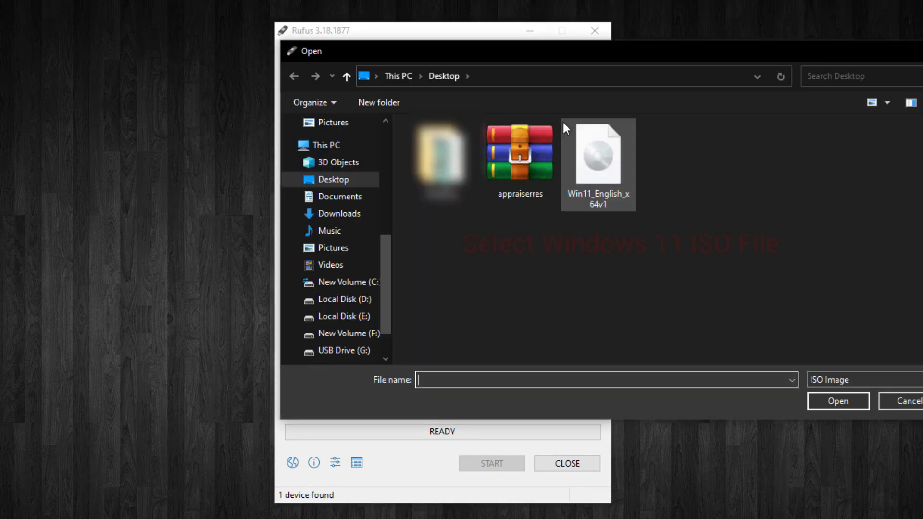
{"action": "left_click", "coordinate": [597, 154]}
{"action": "left_click", "coordinate": [834, 398]}
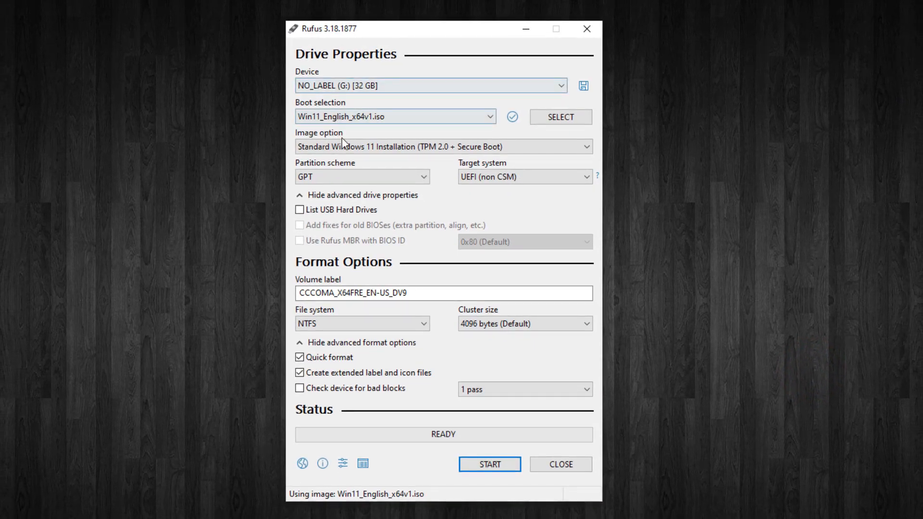
- Set the partition scheme to MBR and collapse the advanced drive properties
{"action": "left_click", "coordinate": [382, 148]}
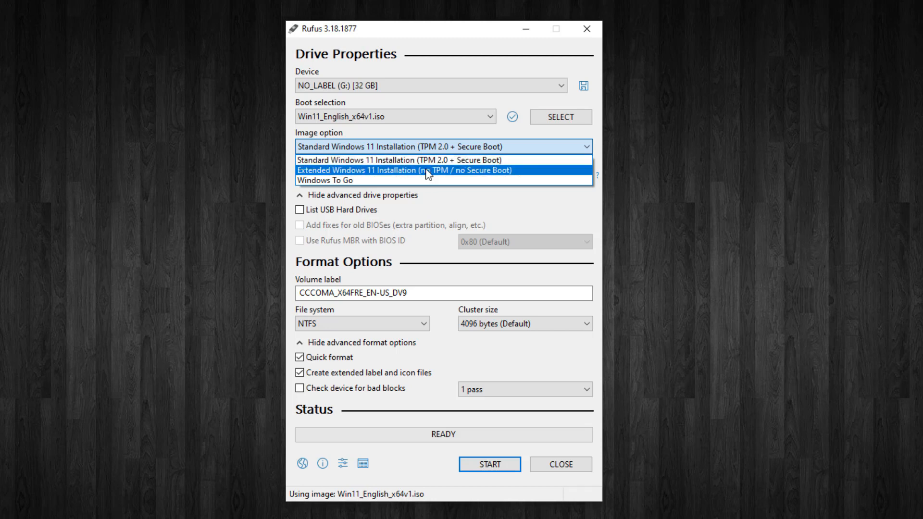
{"action": "left_click", "coordinate": [483, 98]}
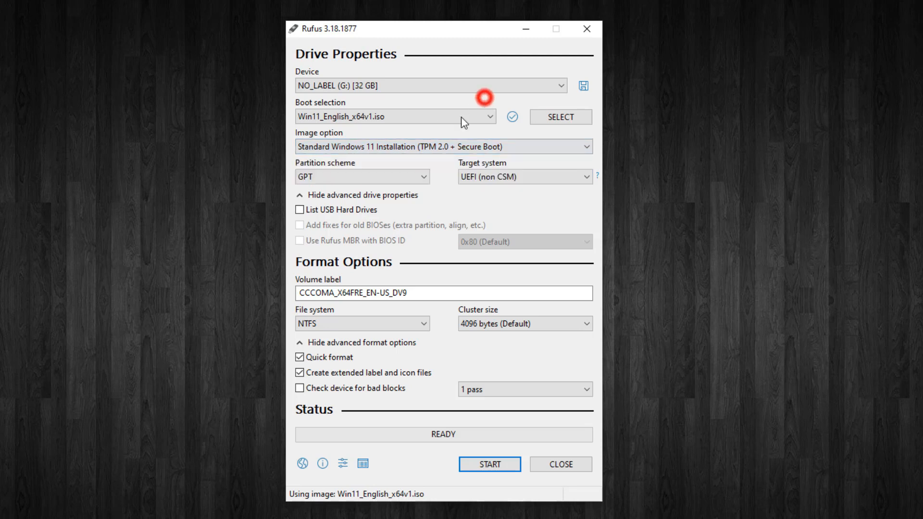
{"action": "left_click", "coordinate": [346, 175]}
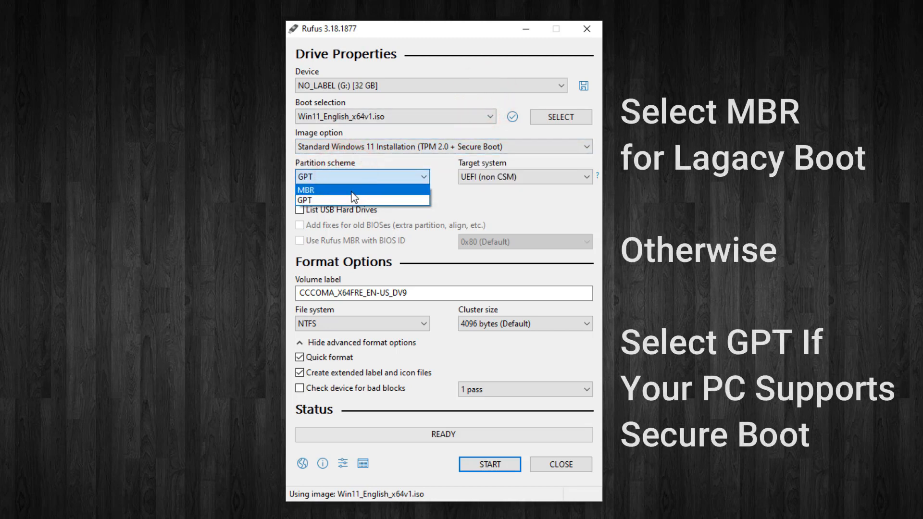
{"action": "left_click", "coordinate": [347, 190]}
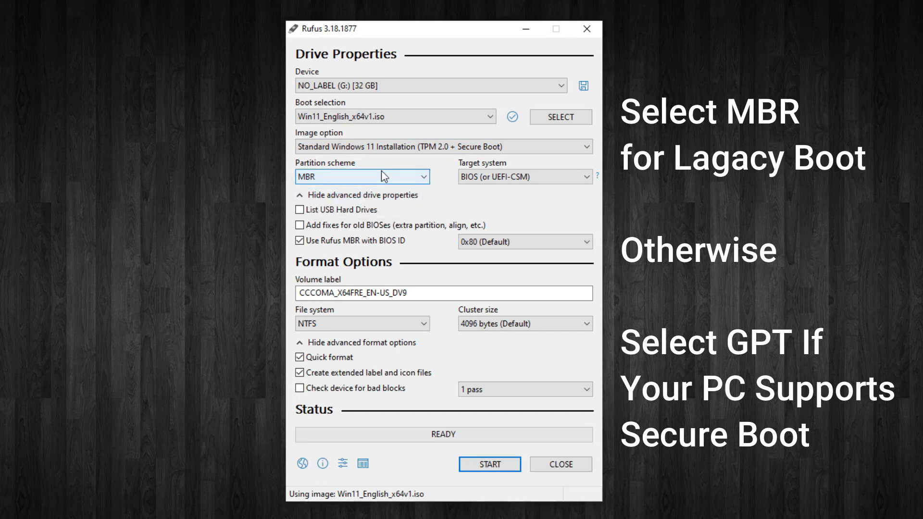
{"action": "left_click", "coordinate": [353, 195]}
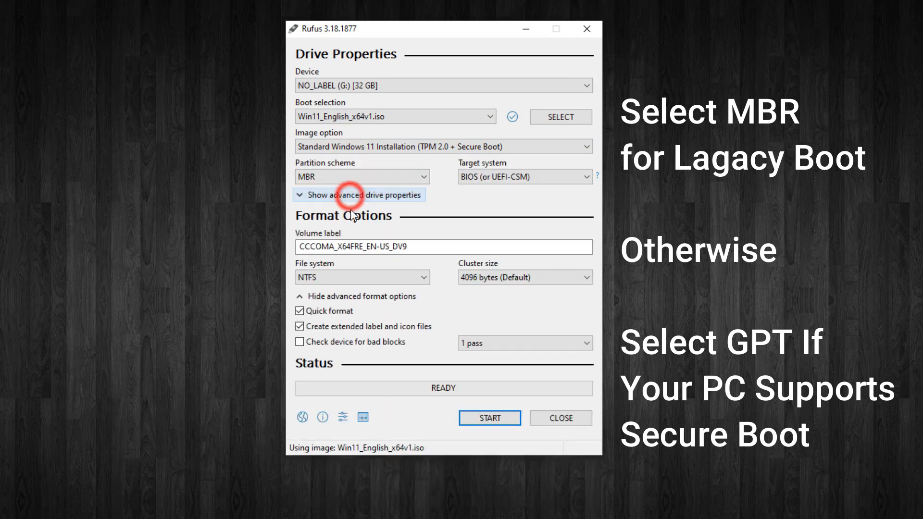
- Set the image option to Extended Windows 11 Installation (no TPM / no Secure Boot) and start writing the USB drive, accepting the data erasure
{"action": "left_click", "coordinate": [416, 146]}
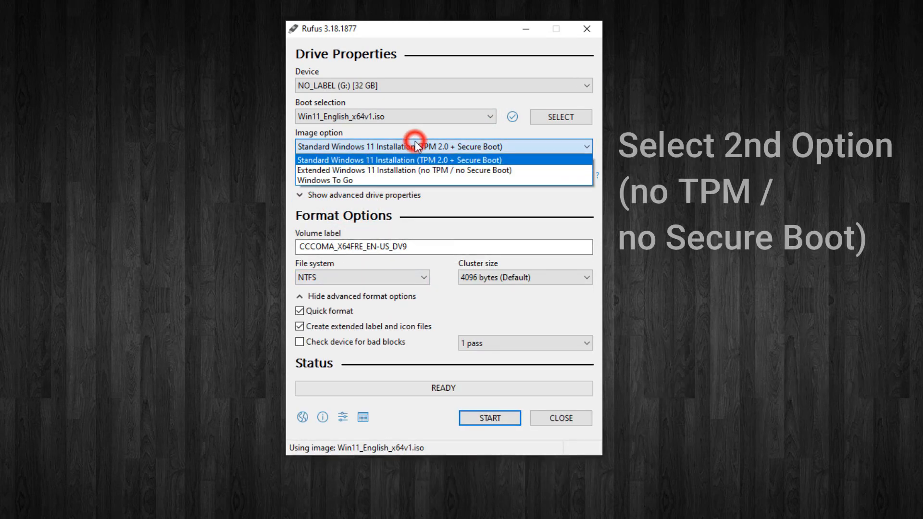
{"action": "left_click", "coordinate": [427, 170]}
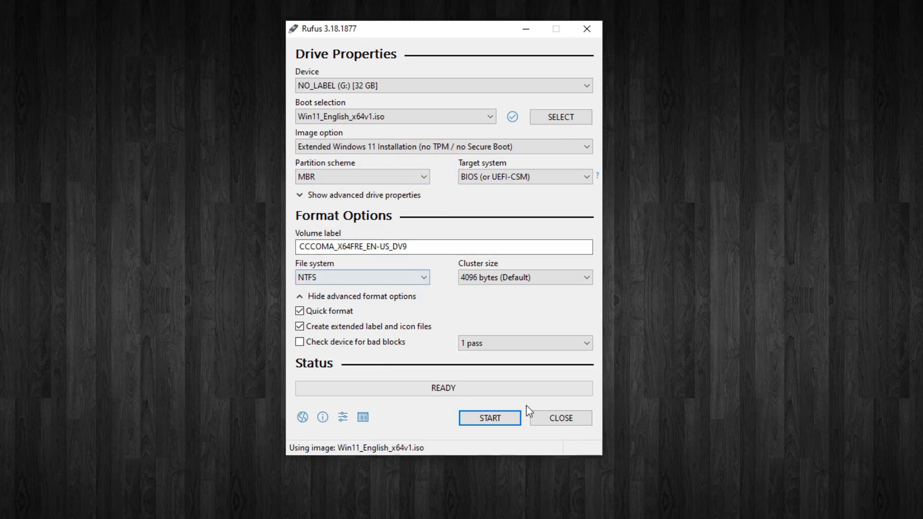
{"action": "left_click", "coordinate": [490, 417]}
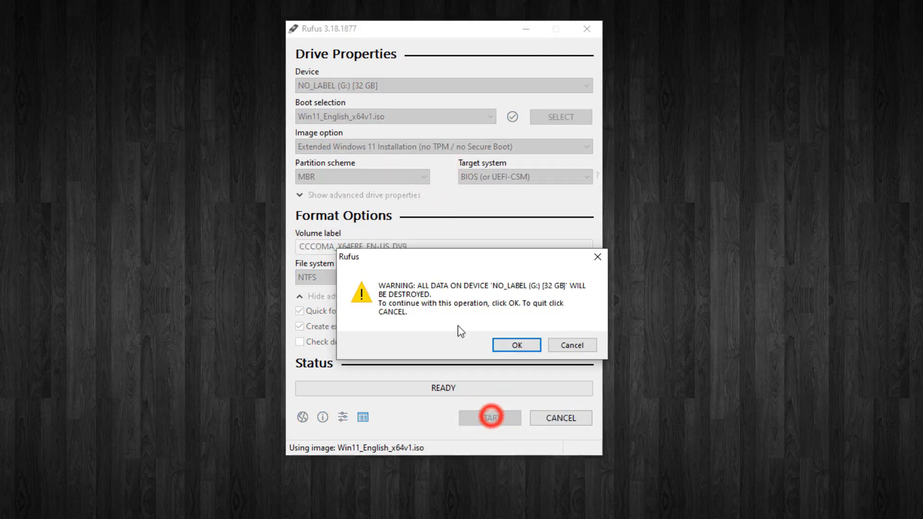
{"action": "left_click", "coordinate": [513, 344]}
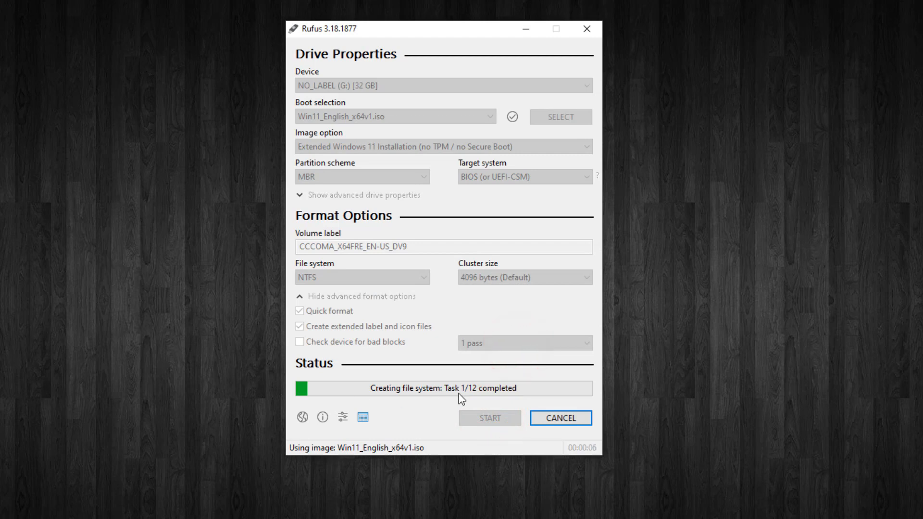
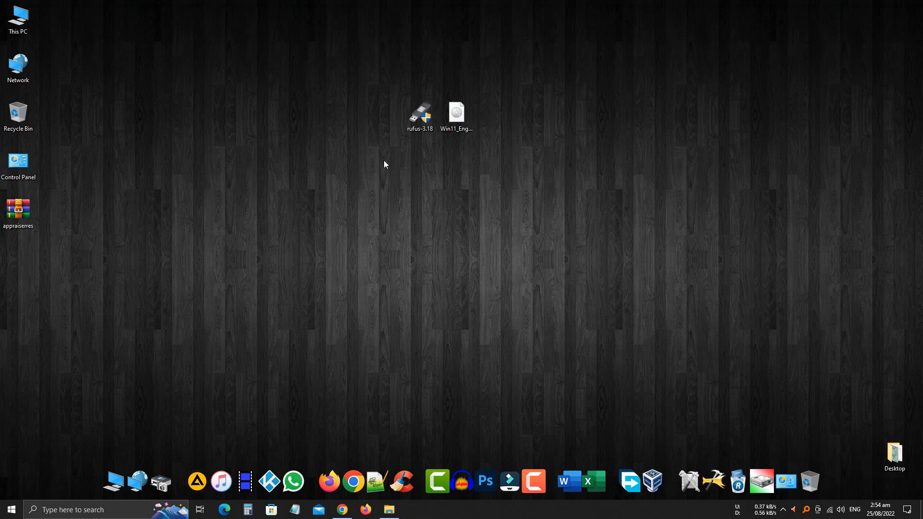
- Move the appraiserres archive on the desktop beside the Windows 11 disc image
{"action": "left_click_drag", "start_coordinate": [18, 211], "coordinate": [499, 124]}
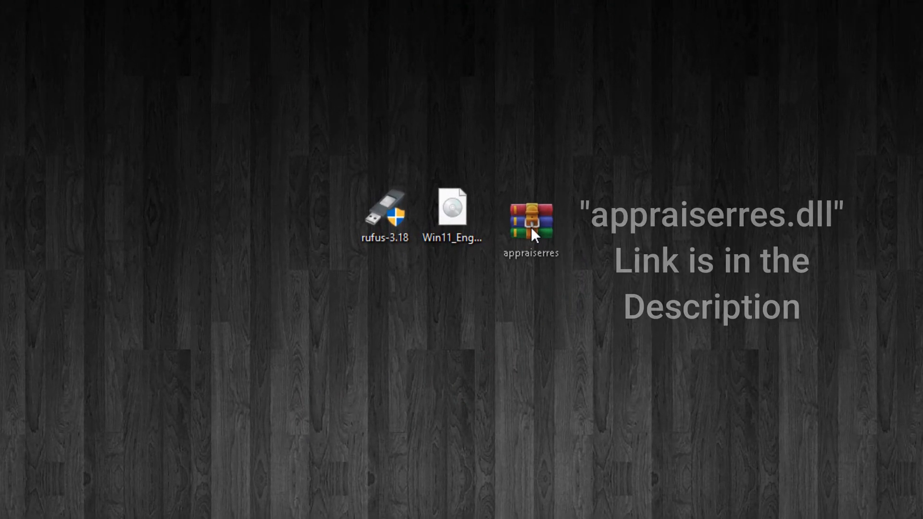
{"action": "left_click_drag", "start_coordinate": [531, 227], "coordinate": [529, 224]}
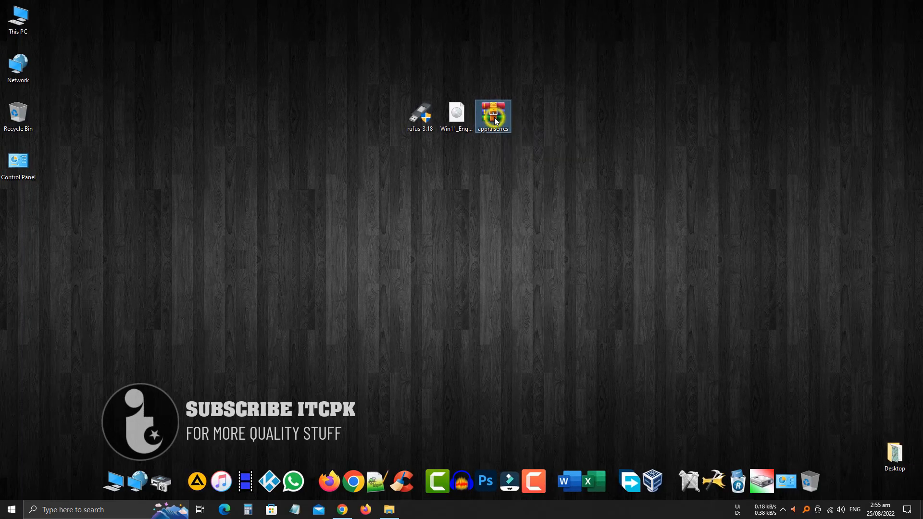
{"action": "right_click", "coordinate": [516, 199]}
{"action": "left_click", "coordinate": [404, 201]}
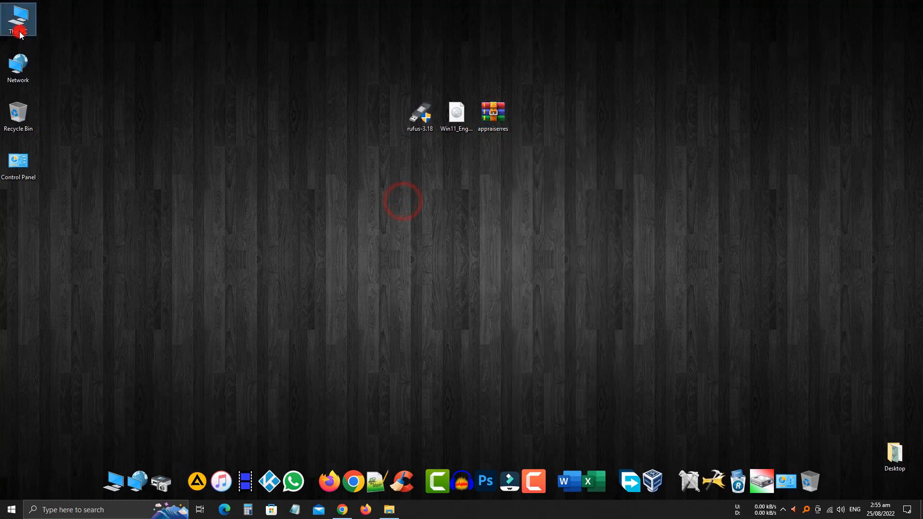
- Open the USB drive CCCOMA_X64FRE_EN-US_DV9 (G:) in File Explorer to show its contents, and minimize its window
{"action": "key", "text": "super+e"}
{"action": "left_click", "coordinate": [333, 331]}
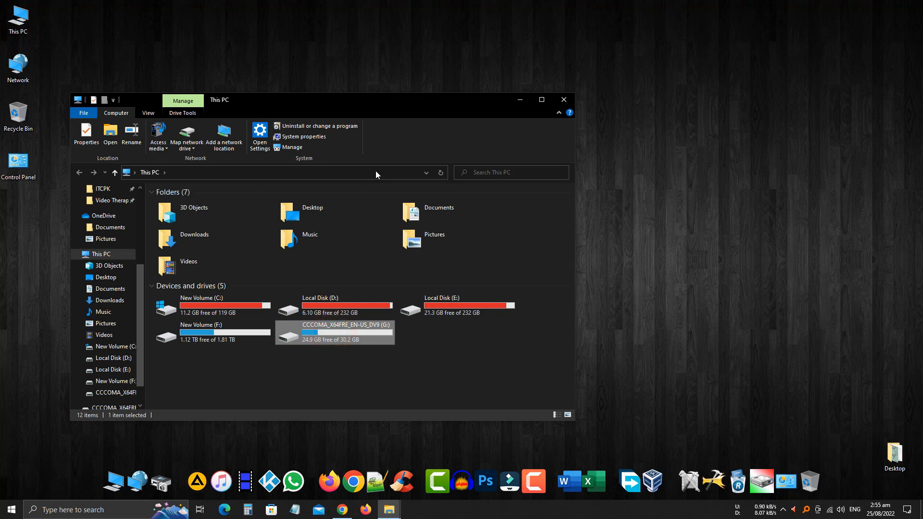
{"action": "double_click", "coordinate": [325, 329]}
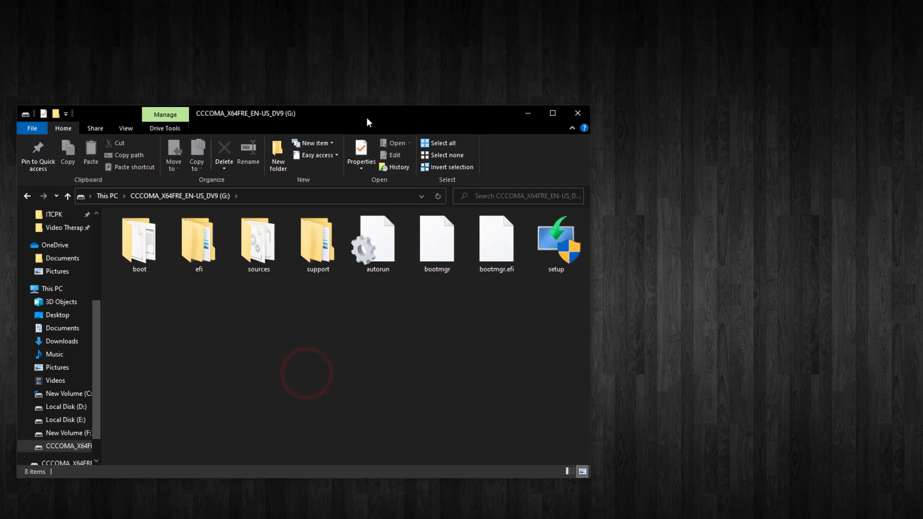
{"action": "left_click_drag", "start_coordinate": [369, 116], "coordinate": [363, 88]}
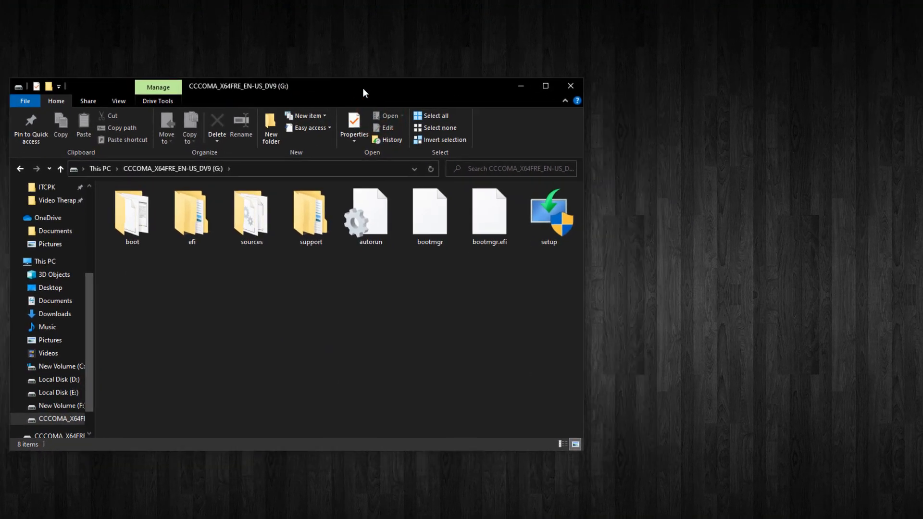
{"action": "left_click", "coordinate": [523, 86]}
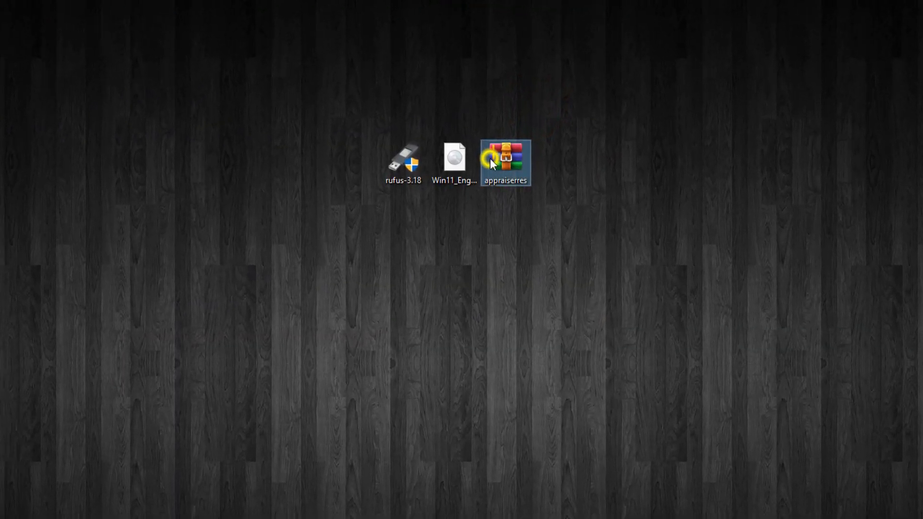
- Extract the appraiserres archive onto the desktop and place the extracted appraiserres.dll just below the archive
{"action": "right_click", "coordinate": [490, 126]}
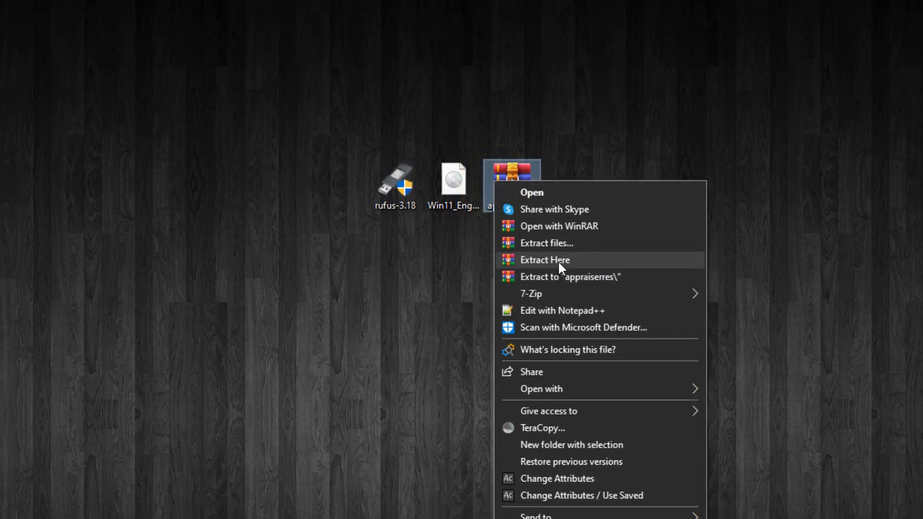
{"action": "left_click", "coordinate": [552, 260]}
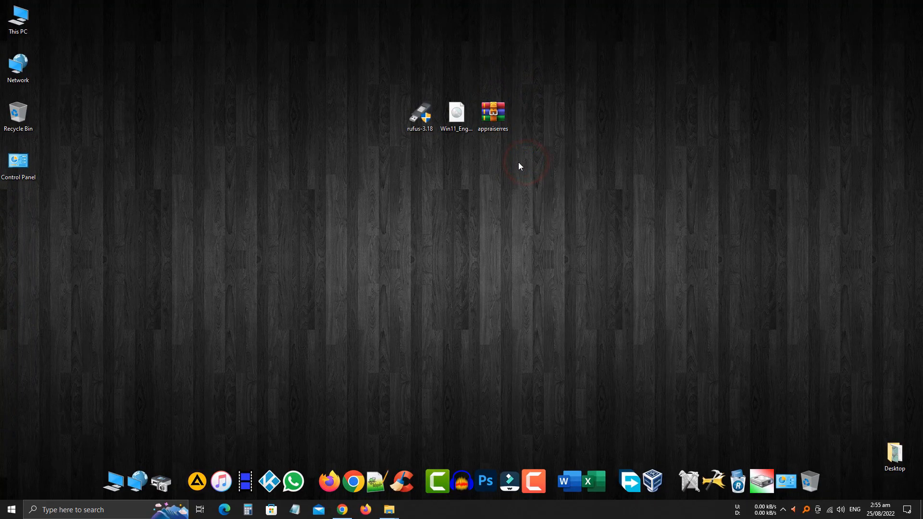
{"action": "left_click_drag", "start_coordinate": [18, 211], "coordinate": [499, 162]}
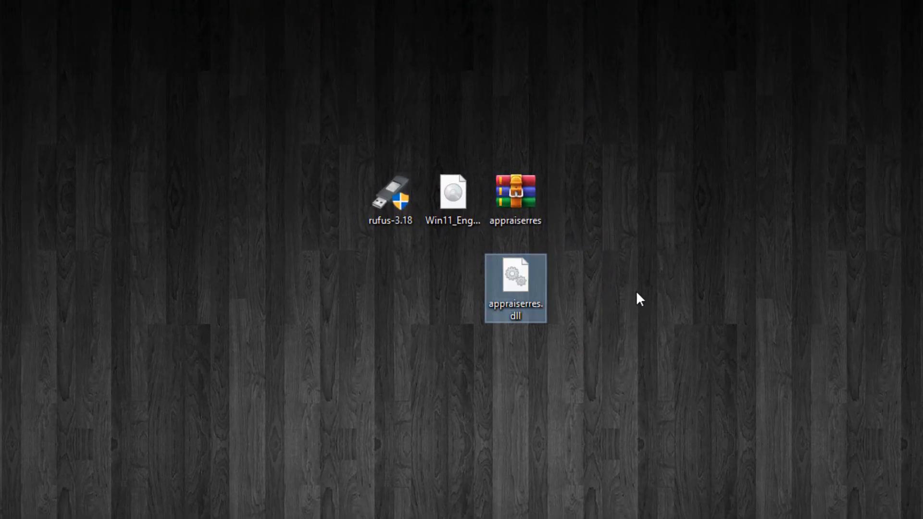
{"action": "left_click", "coordinate": [637, 291]}
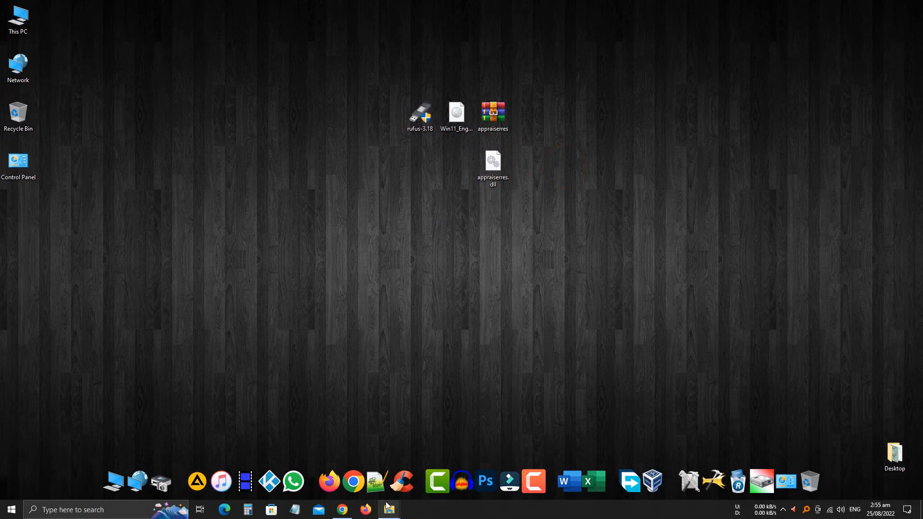
- Restore the USB drive's window, position it with appraiserres.dll still reachable on the desktop, and open the sources folder
{"action": "mouse_move", "coordinate": [341, 518]}
{"action": "left_click", "coordinate": [431, 489]}
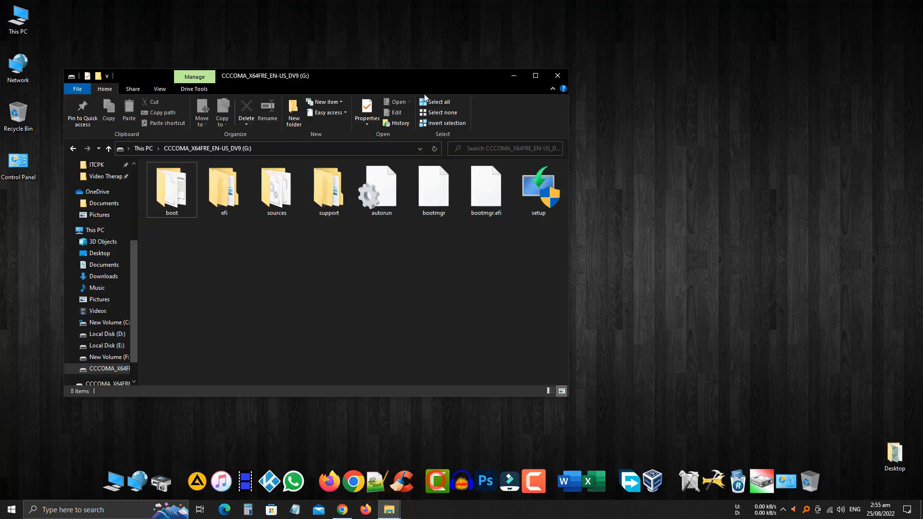
{"action": "left_click_drag", "start_coordinate": [436, 71], "coordinate": [346, 181]}
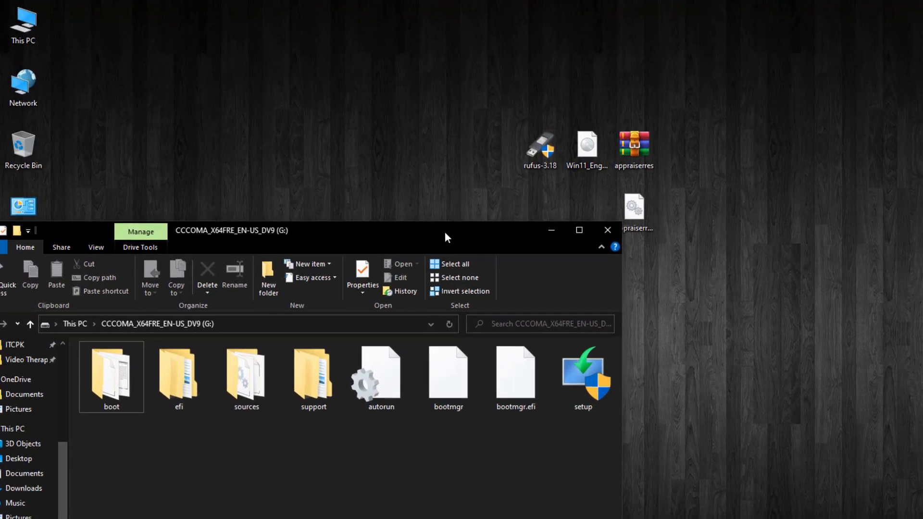
{"action": "left_click_drag", "start_coordinate": [445, 231], "coordinate": [478, 79]}
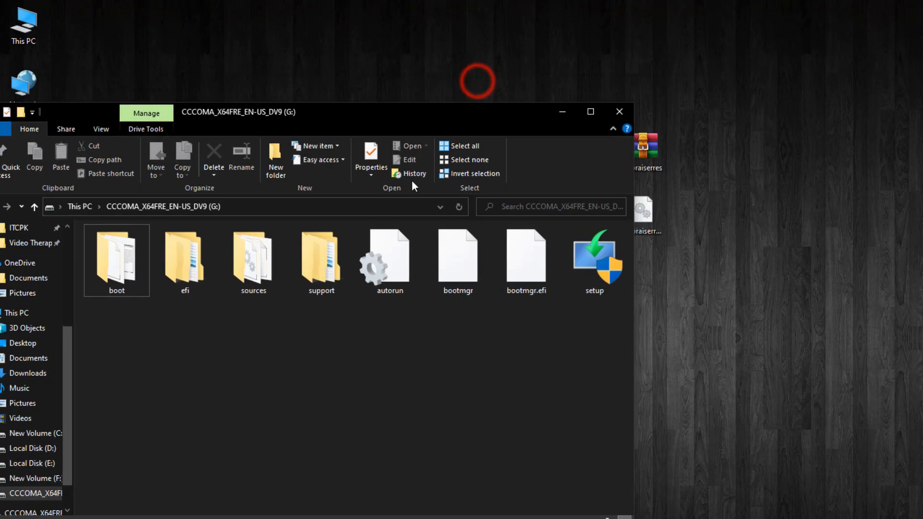
{"action": "double_click", "coordinate": [252, 261]}
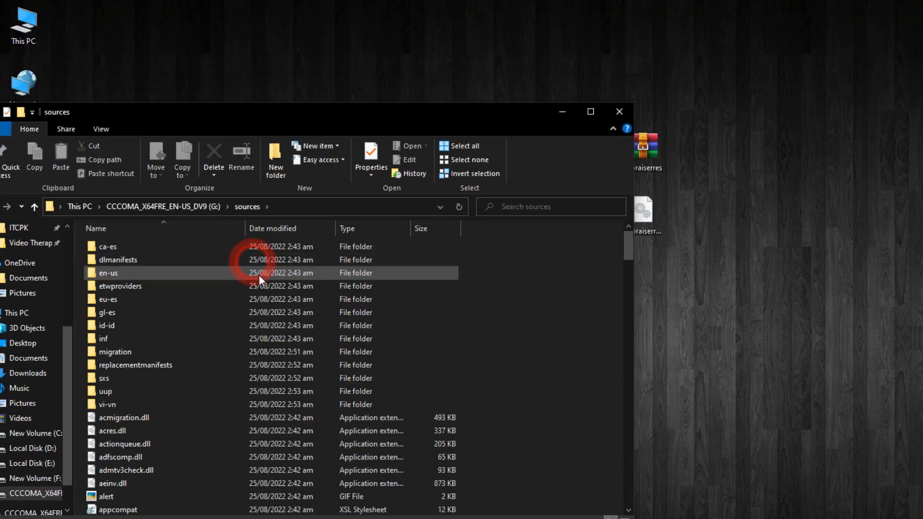
- Copy appraiserres.dll from the desktop into the USB drive's sources folder using Explorer, replacing the existing file, and close the folder window
{"action": "left_click_drag", "start_coordinate": [643, 212], "coordinate": [632, 260]}
{"action": "left_click_drag", "start_coordinate": [654, 234], "coordinate": [574, 289]}
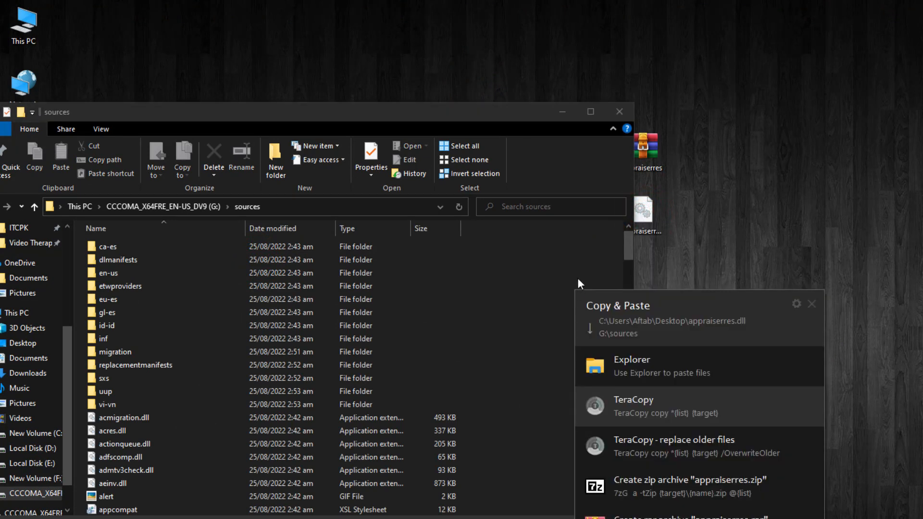
{"action": "left_click", "coordinate": [623, 347]}
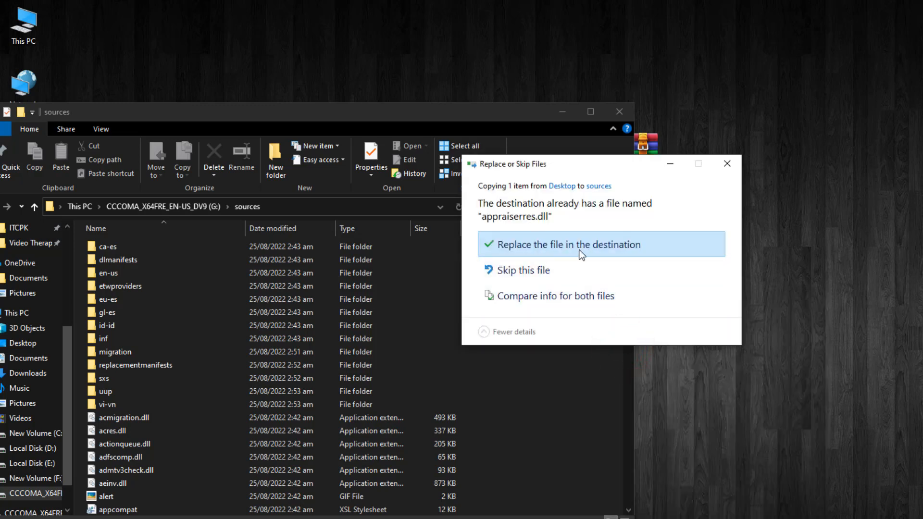
{"action": "left_click", "coordinate": [581, 255]}
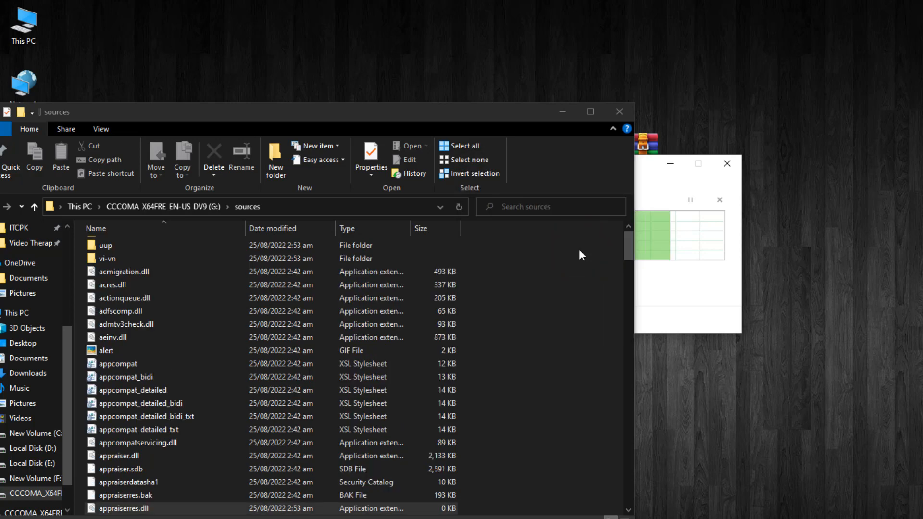
{"action": "left_click_drag", "start_coordinate": [434, 111], "coordinate": [653, 113]}
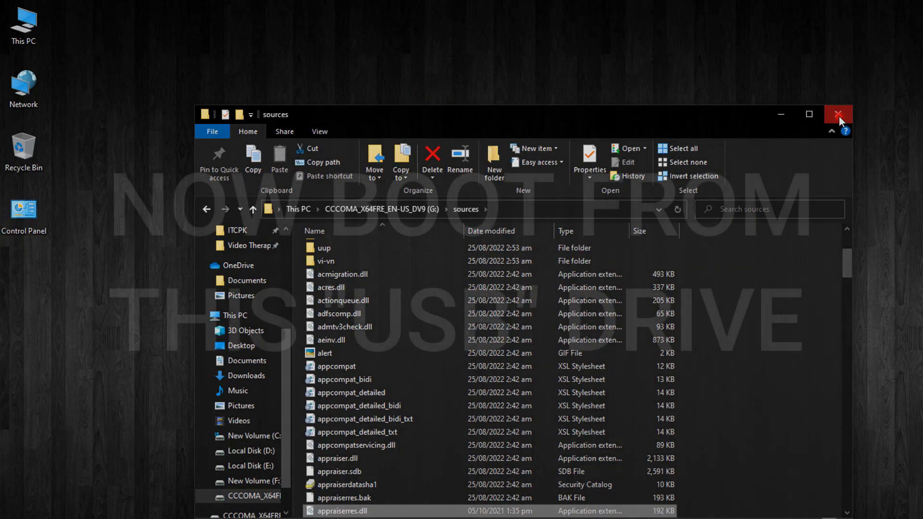
{"action": "left_click", "coordinate": [838, 116]}
{"action": "right_click", "coordinate": [722, 120]}
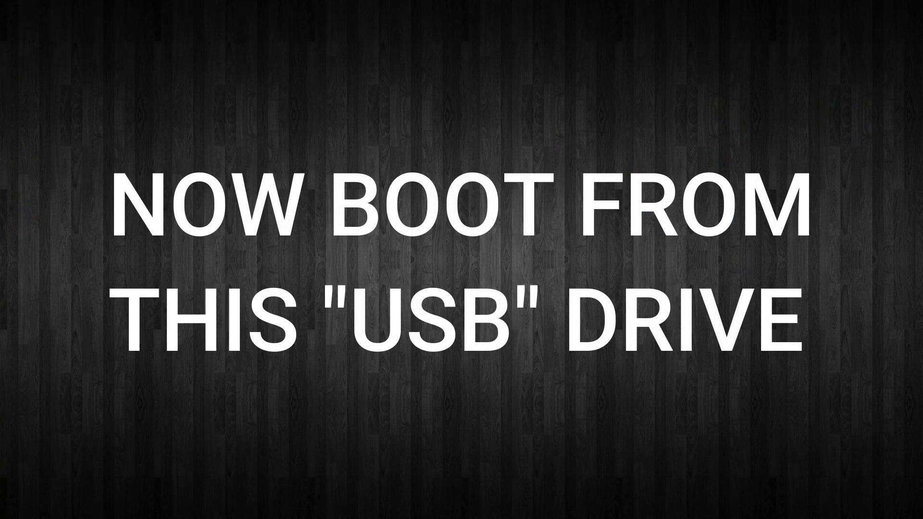